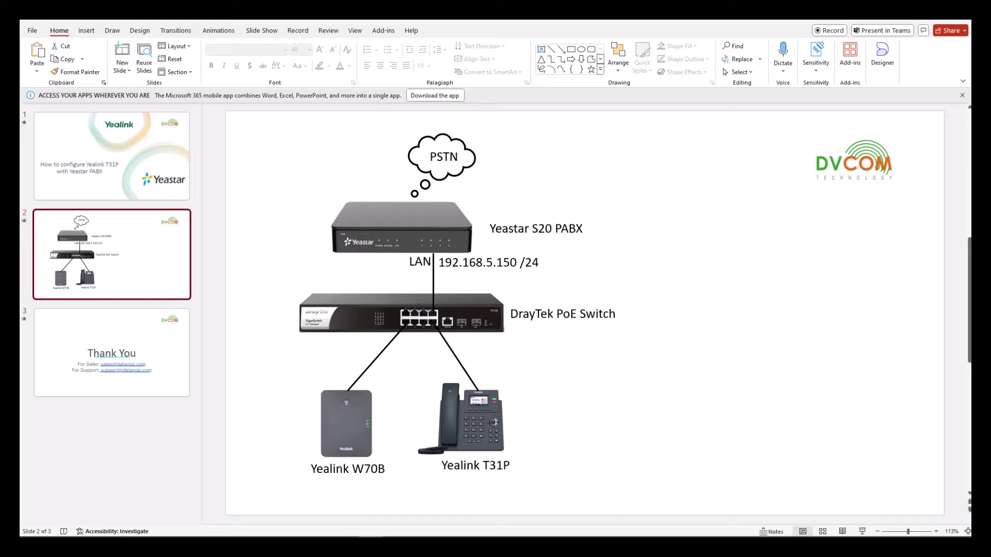
Bring Chrome forward and sign in to the Yeastar S20 with the administrator username and password.
{"action": "mouse_move", "coordinate": [371, 512]}
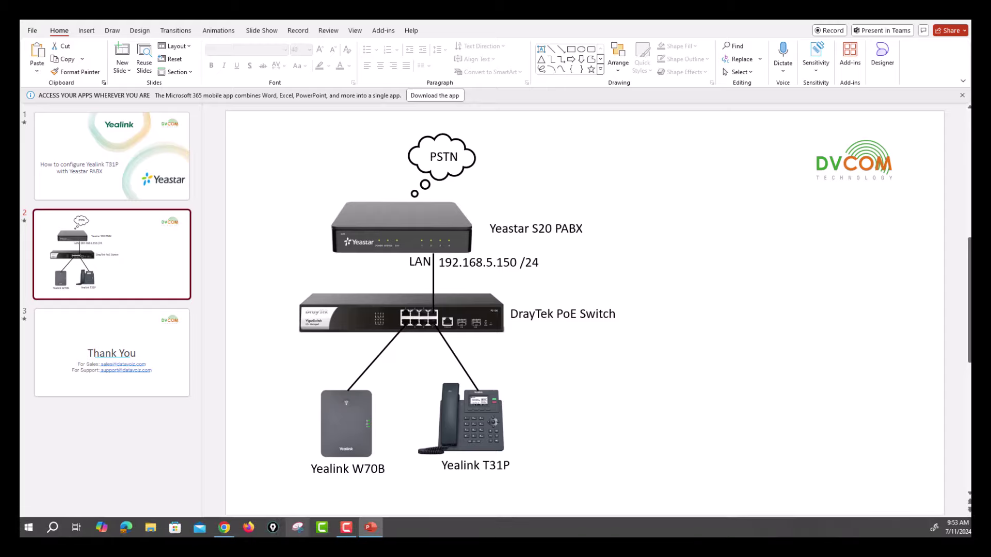
{"action": "left_click", "coordinate": [223, 527]}
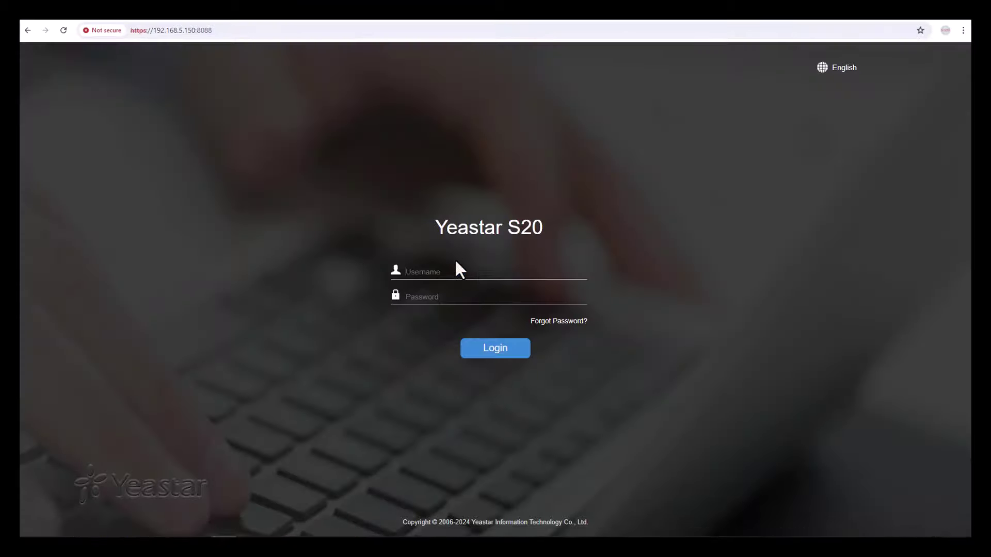
{"action": "left_click", "coordinate": [449, 271]}
{"action": "type", "text": "admin"}
{"action": "key", "text": "Tab"}
{"action": "type", "text": "********"}
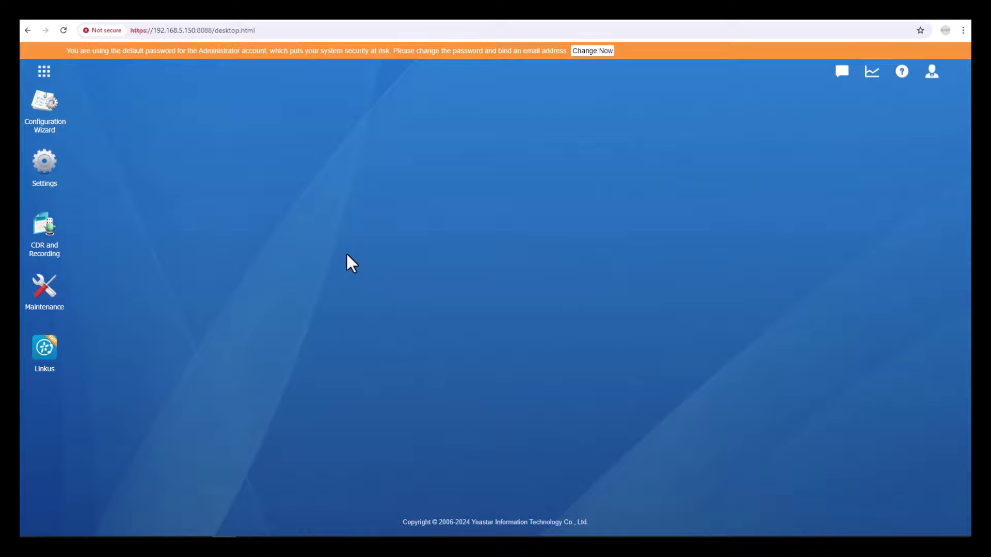
Start adding a new extension from Settings > PBX > Extensions.
{"action": "left_click", "coordinate": [44, 164]}
{"action": "left_click", "coordinate": [288, 241]}
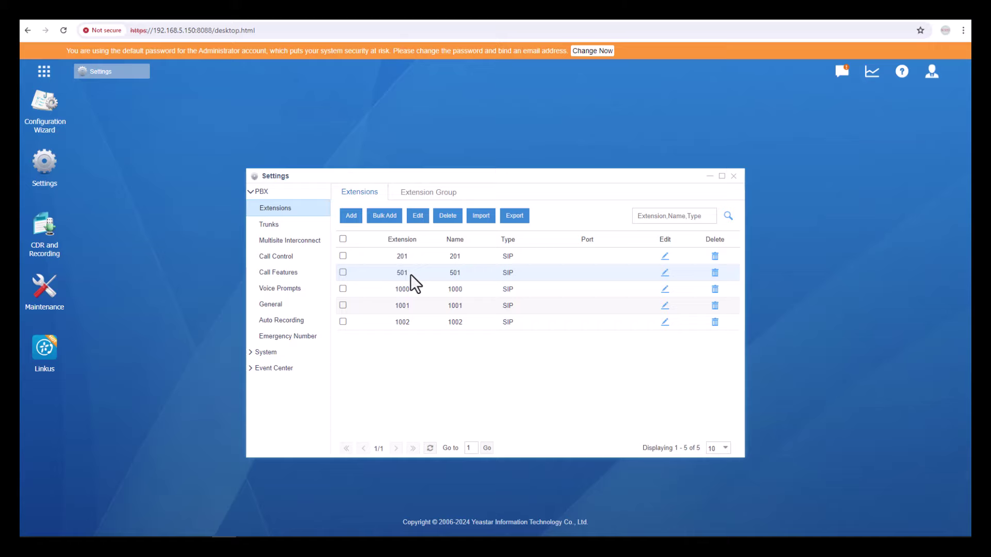
{"action": "left_click", "coordinate": [351, 215]}
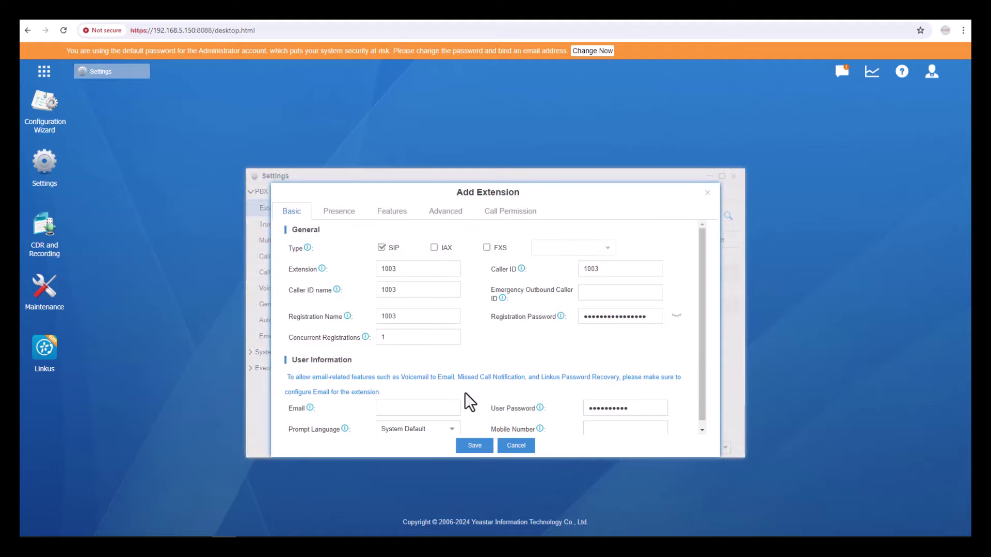
Set Extension, Caller ID, Caller ID name and Registration Name all to 601.
{"action": "double_click", "coordinate": [412, 269]}
{"action": "type", "text": "601"}
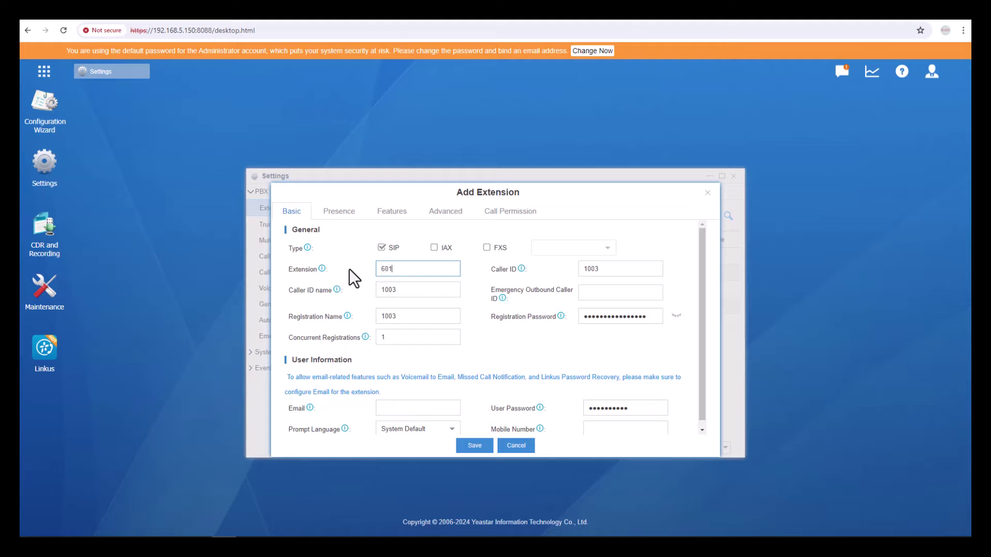
{"action": "key", "text": "Tab"}
{"action": "type", "text": "601"}
{"action": "key", "text": "Tab"}
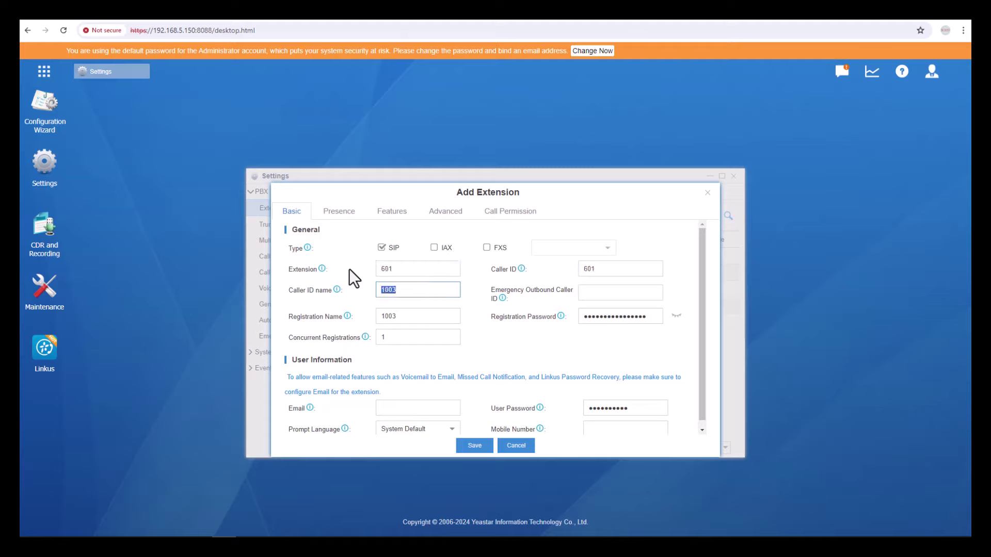
{"action": "type", "text": "601"}
{"action": "key", "text": "Tab"}
{"action": "type", "text": "601"}
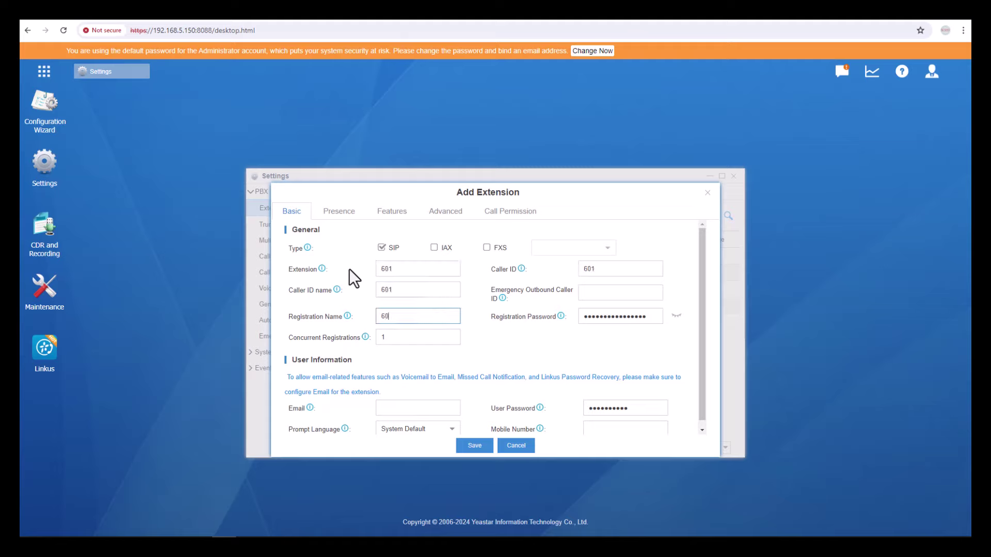
Save extension 601, confirm the out-of-range prompt, apply the configuration and close Settings.
{"action": "left_click", "coordinate": [470, 447]}
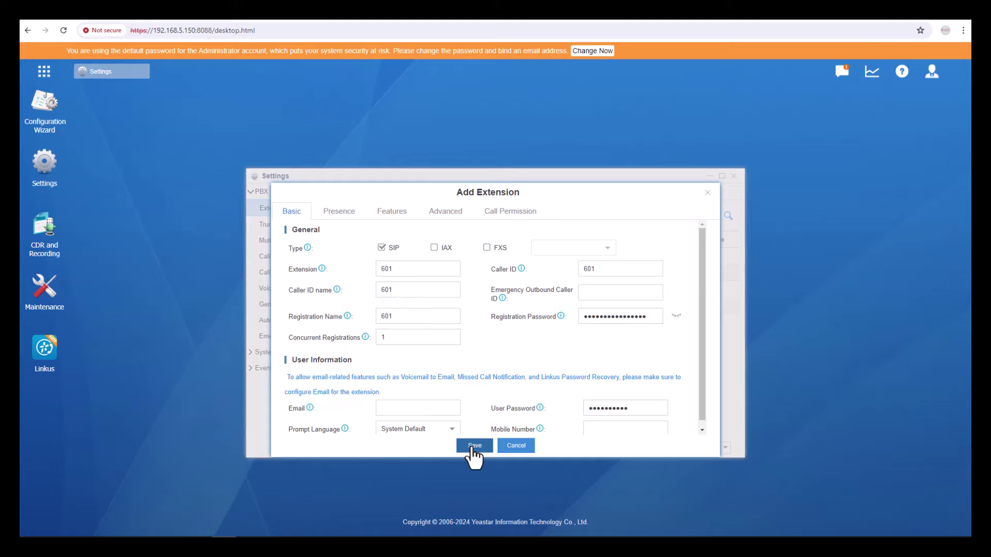
{"action": "left_click", "coordinate": [475, 314]}
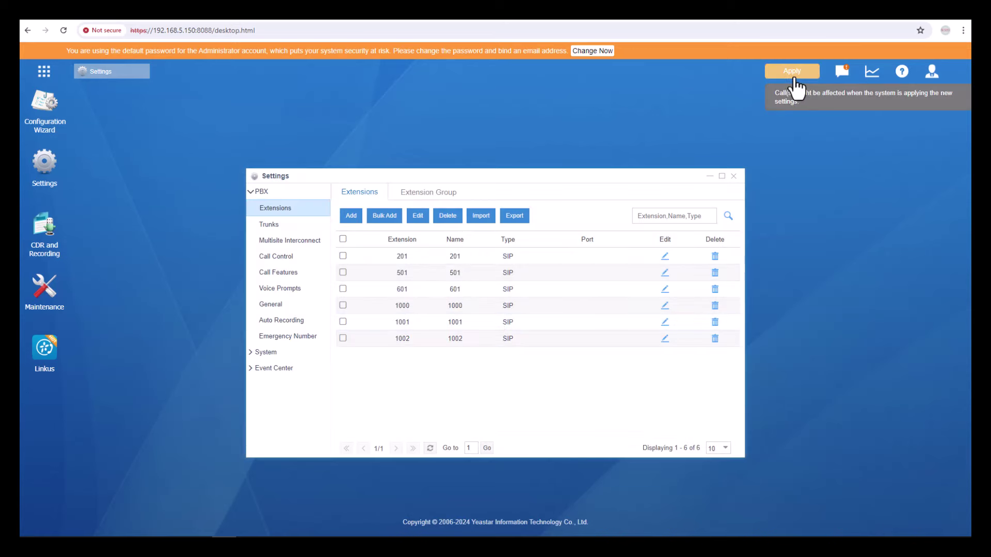
{"action": "left_click", "coordinate": [788, 72]}
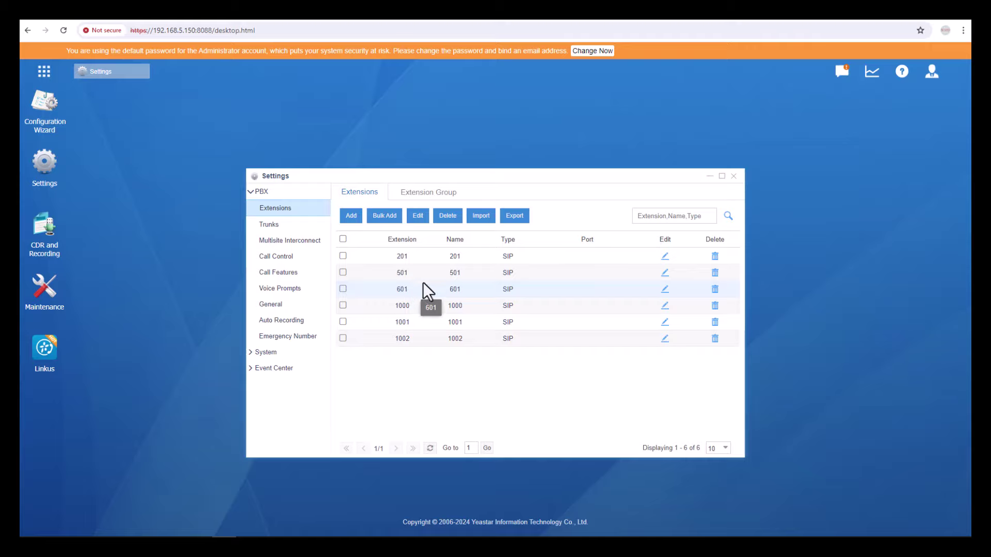
{"action": "left_click", "coordinate": [733, 177]}
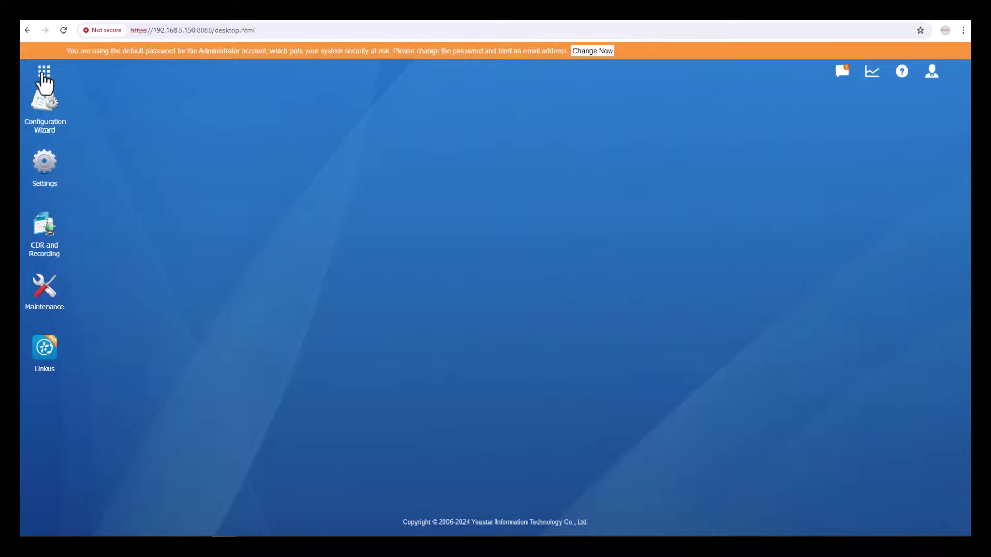
Launch Auto Provisioning from the app grid and maximize its device list.
{"action": "left_click", "coordinate": [42, 75]}
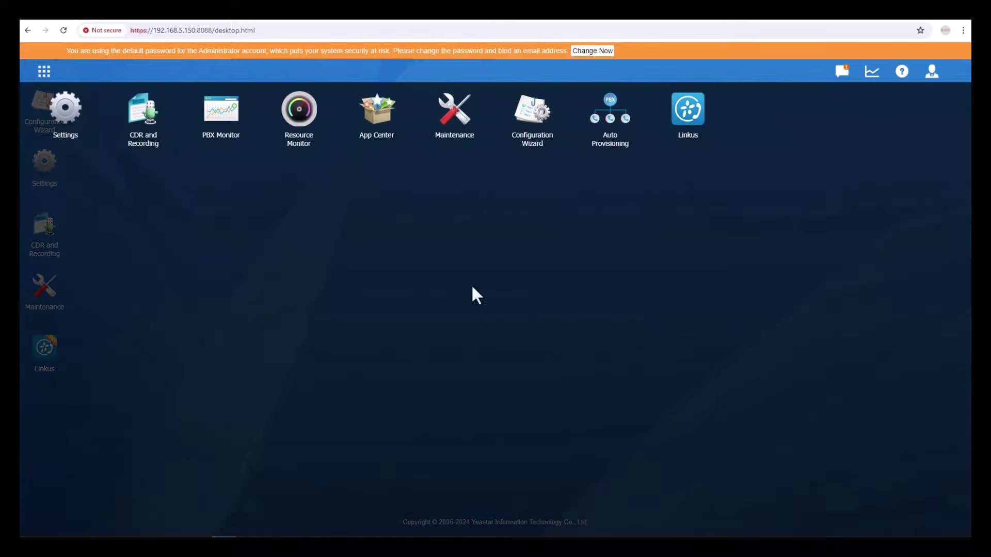
{"action": "left_click", "coordinate": [610, 137]}
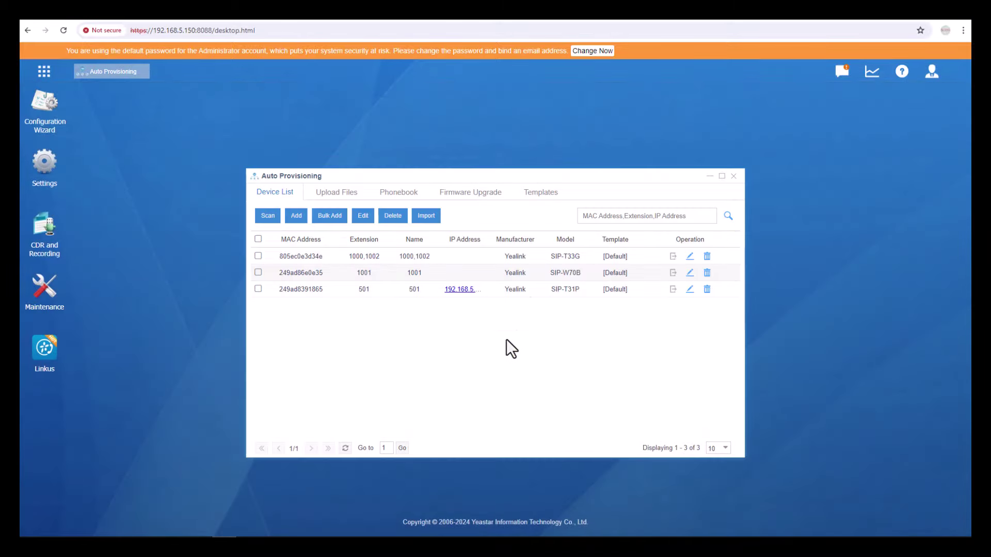
{"action": "left_click", "coordinate": [721, 176]}
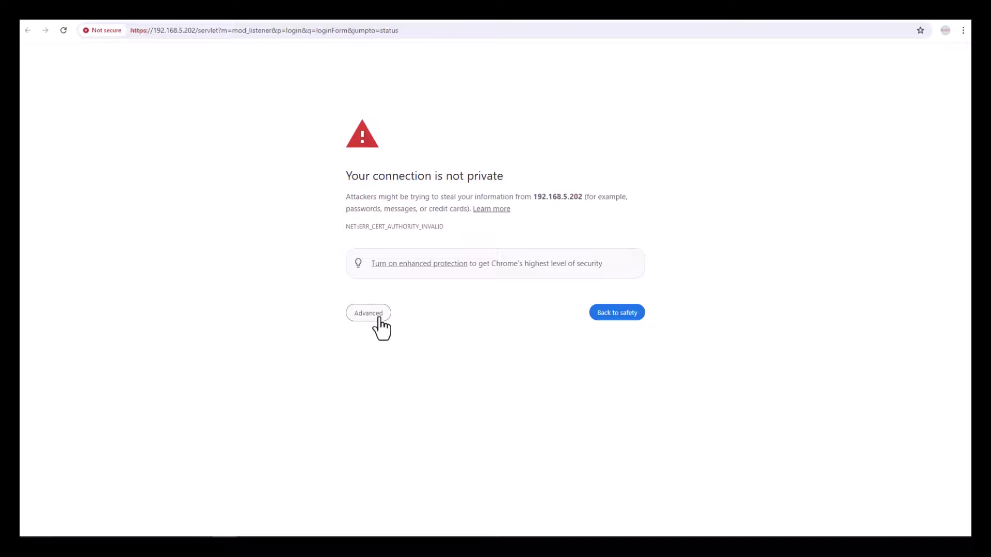
Proceed past the certificate warning for 192.168.5.202 and log in to the T31P with the admin credentials.
{"action": "left_click", "coordinate": [378, 320]}
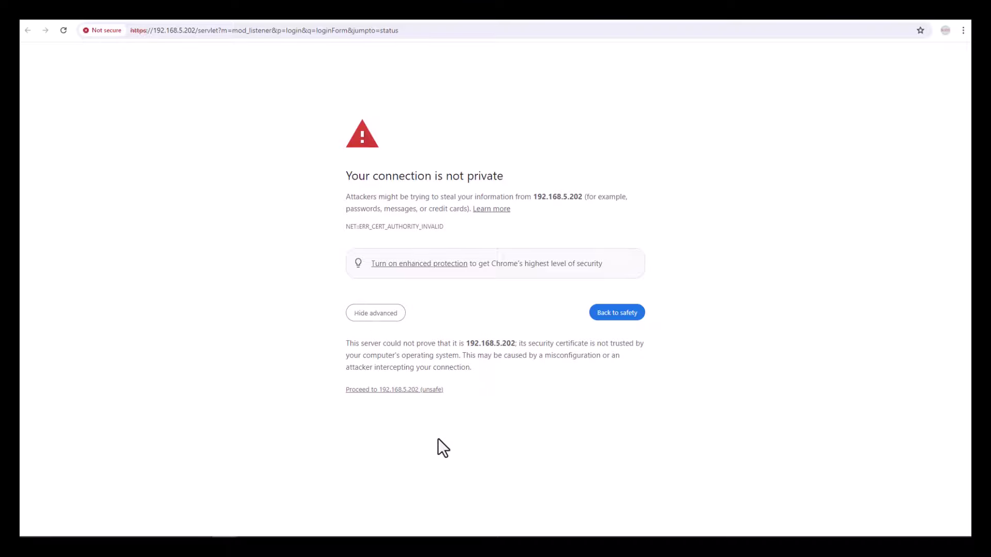
{"action": "left_click", "coordinate": [398, 390]}
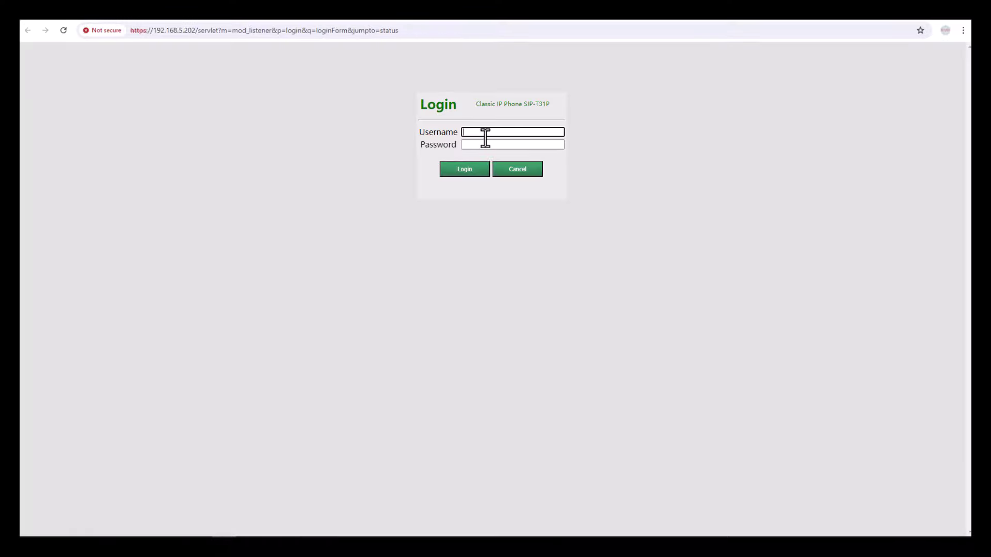
{"action": "type", "text": "admin"}
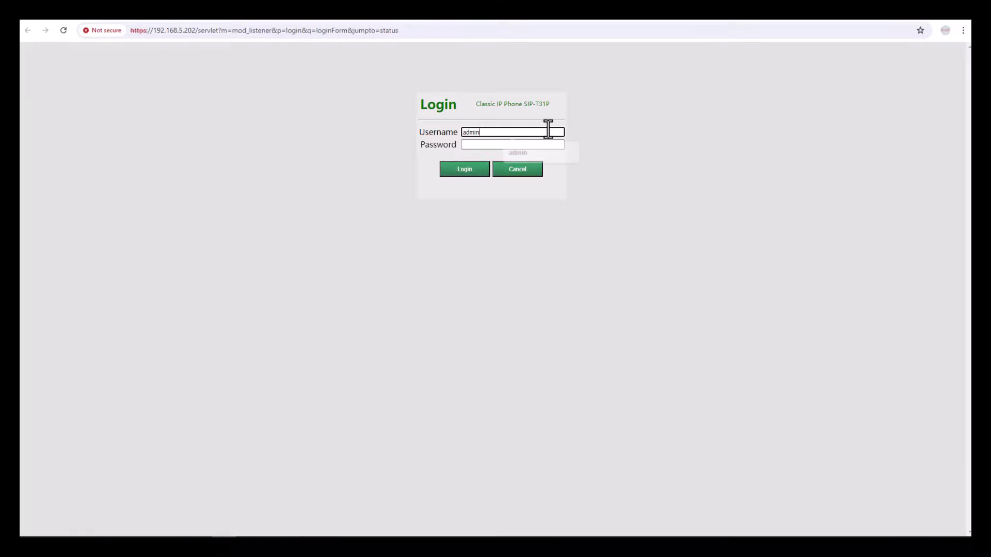
{"action": "key", "text": "Tab"}
{"action": "type", "text": "admin"}
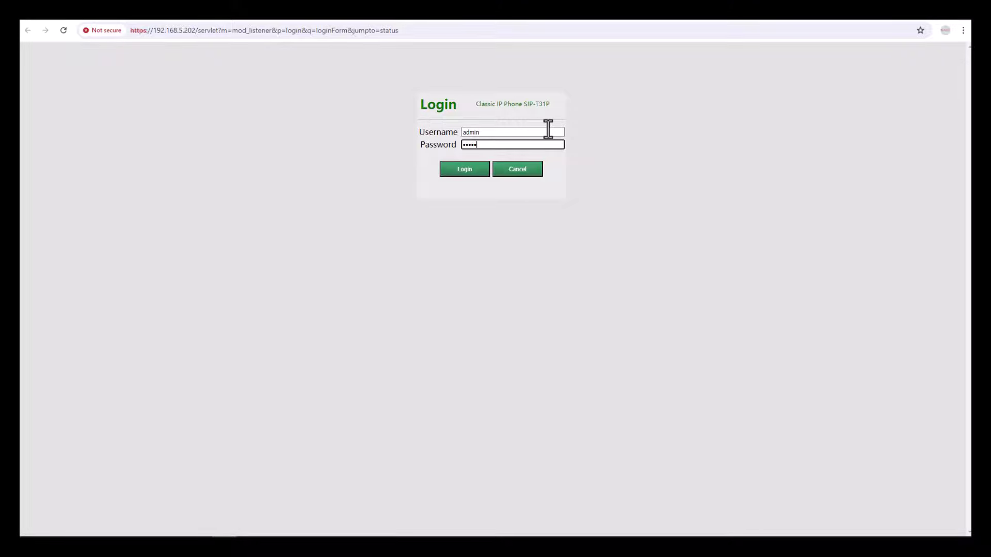
{"action": "left_click", "coordinate": [474, 172]}
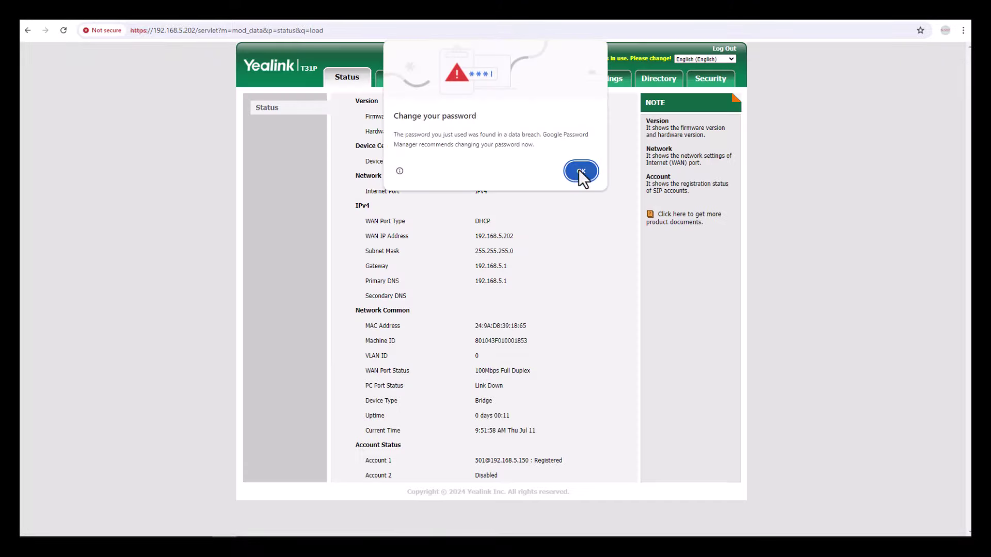
{"action": "left_click", "coordinate": [579, 172]}
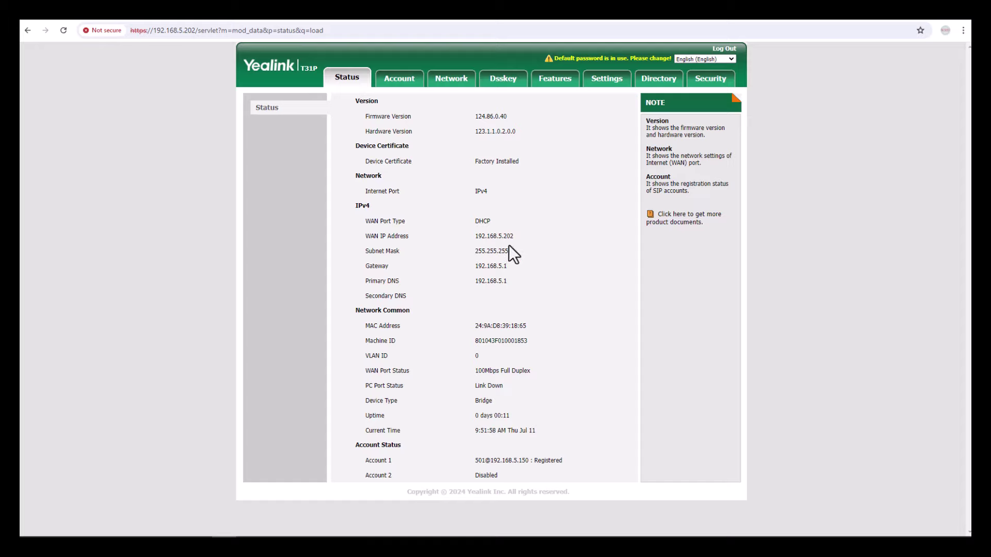
On the phone's Account page, switch to Account2 and set Line Active to Enabled.
{"action": "double_click", "coordinate": [474, 118]}
{"action": "left_click", "coordinate": [399, 80]}
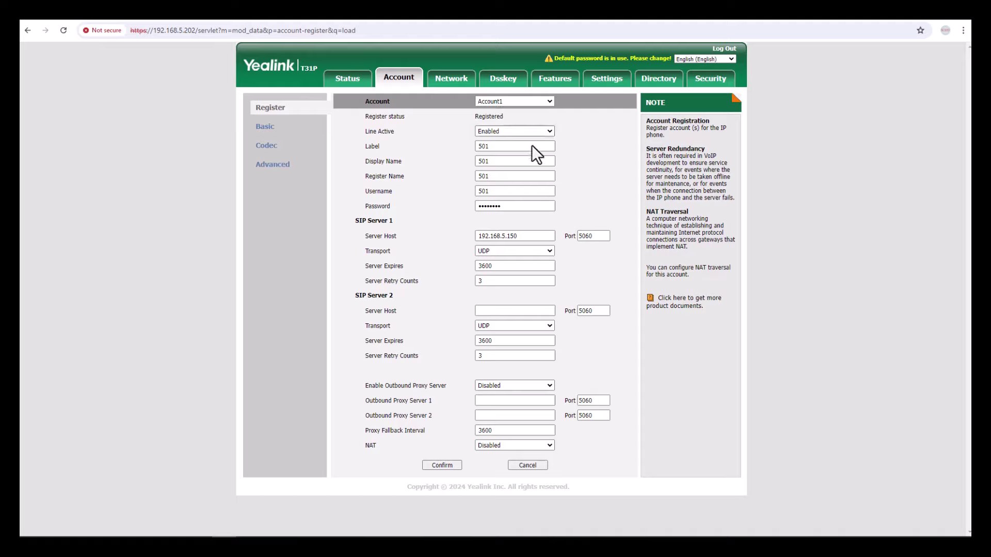
{"action": "left_click", "coordinate": [501, 103]}
{"action": "left_click", "coordinate": [500, 118]}
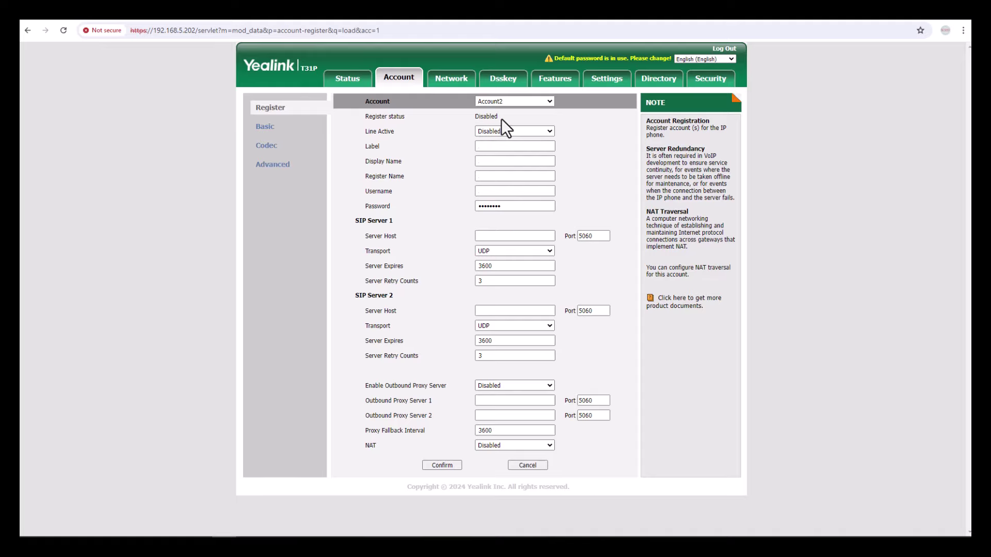
{"action": "left_click_drag", "start_coordinate": [480, 116], "coordinate": [513, 118]}
{"action": "left_click", "coordinate": [498, 131]}
{"action": "left_click", "coordinate": [499, 146]}
Enter 601 as Account2's Label, Display Name, Register Name and Username.
{"action": "left_click", "coordinate": [502, 147]}
{"action": "type", "text": "601"}
{"action": "key", "text": "Tab"}
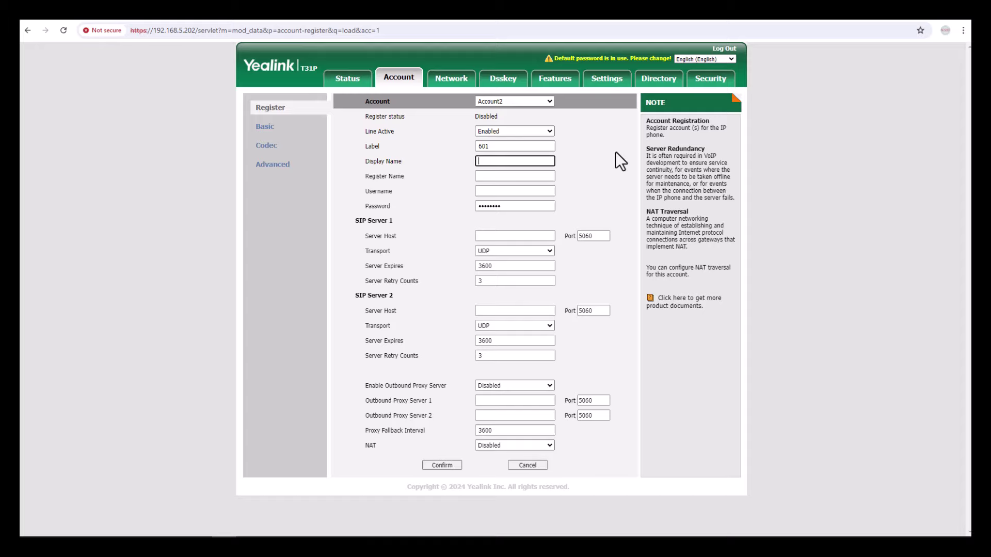
{"action": "type", "text": "601"}
{"action": "key", "text": "Tab"}
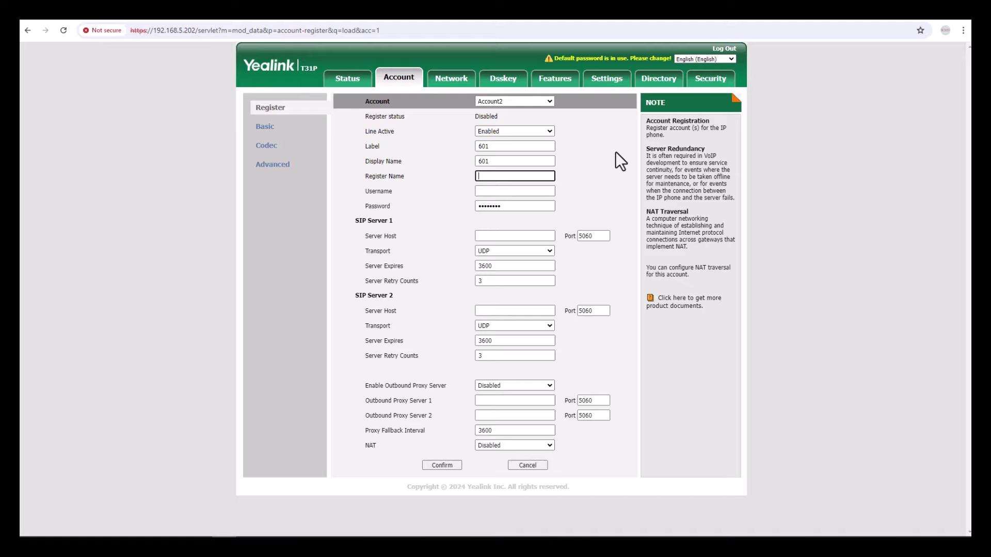
{"action": "type", "text": "601"}
{"action": "key", "text": "Tab"}
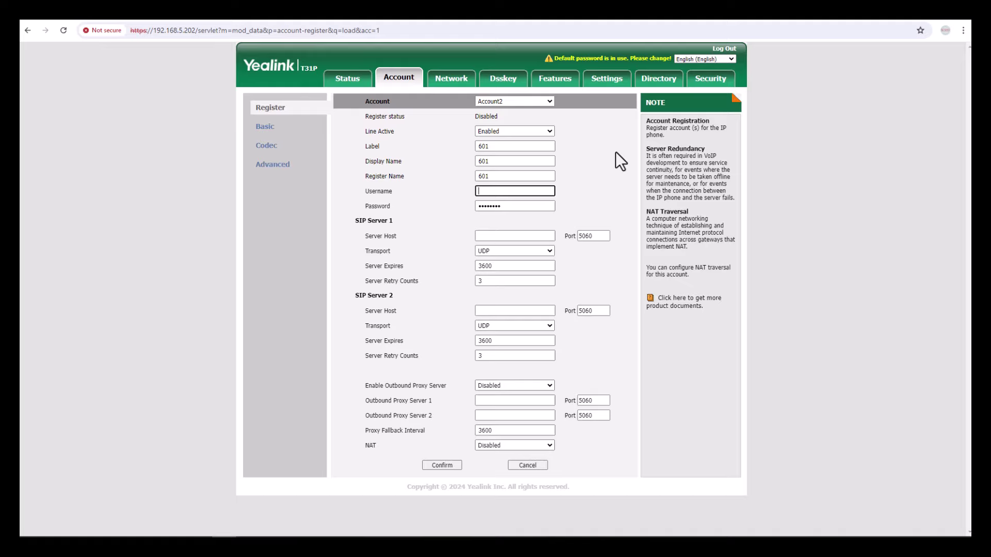
{"action": "type", "text": "601"}
{"action": "key", "text": "Tab"}
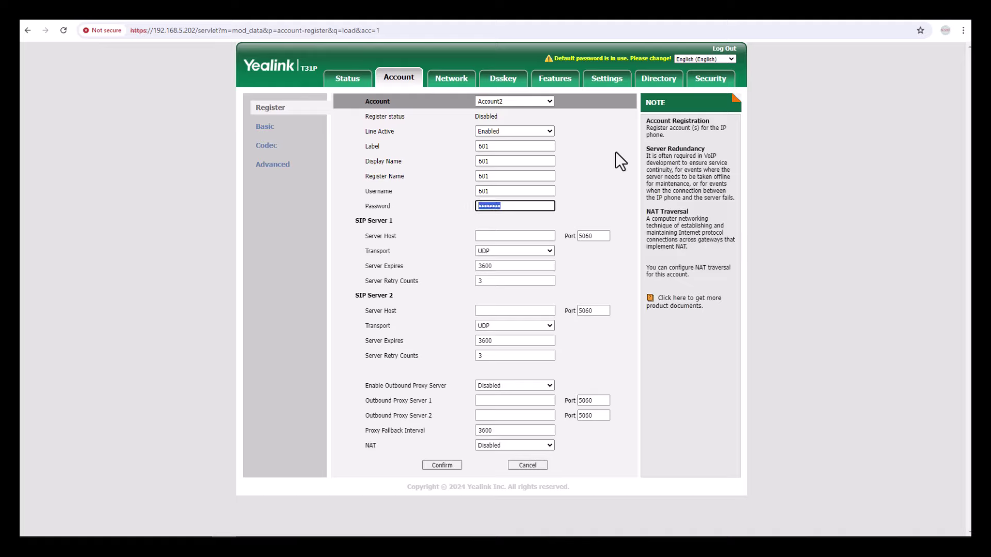
Return to the PBX tab, close Auto Provisioning and open the Extensions list in Settings.
{"action": "left_click", "coordinate": [106, 22]}
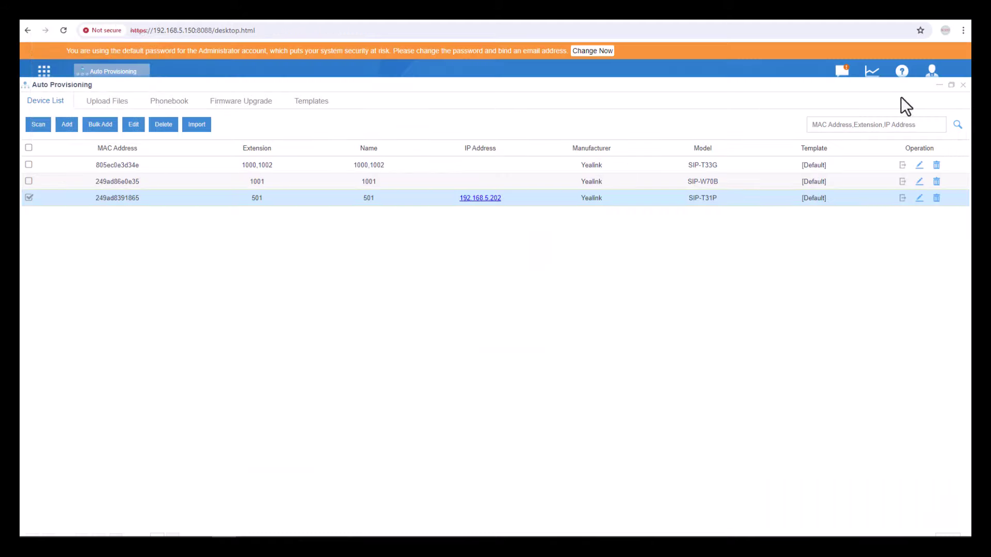
{"action": "left_click", "coordinate": [963, 86]}
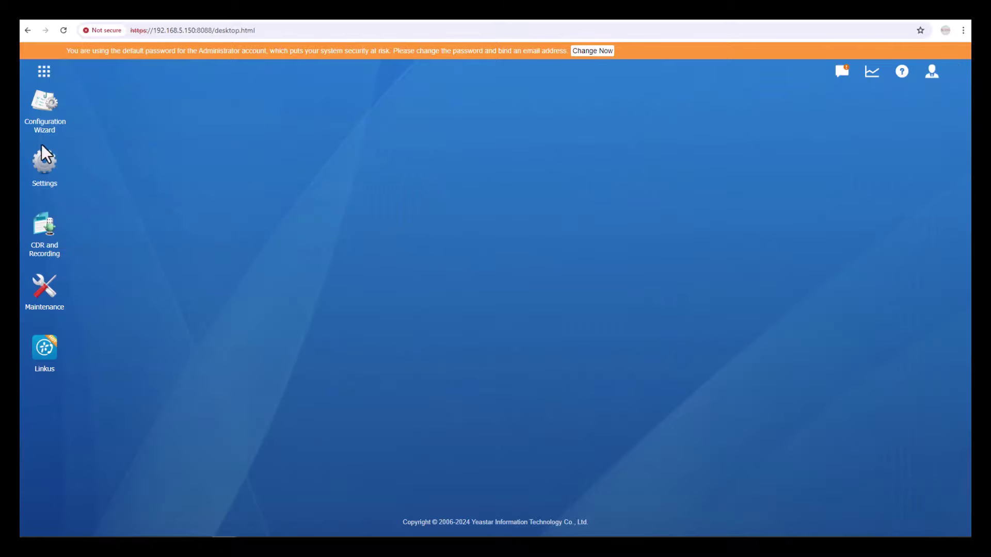
{"action": "left_click", "coordinate": [44, 164]}
{"action": "left_click", "coordinate": [277, 241]}
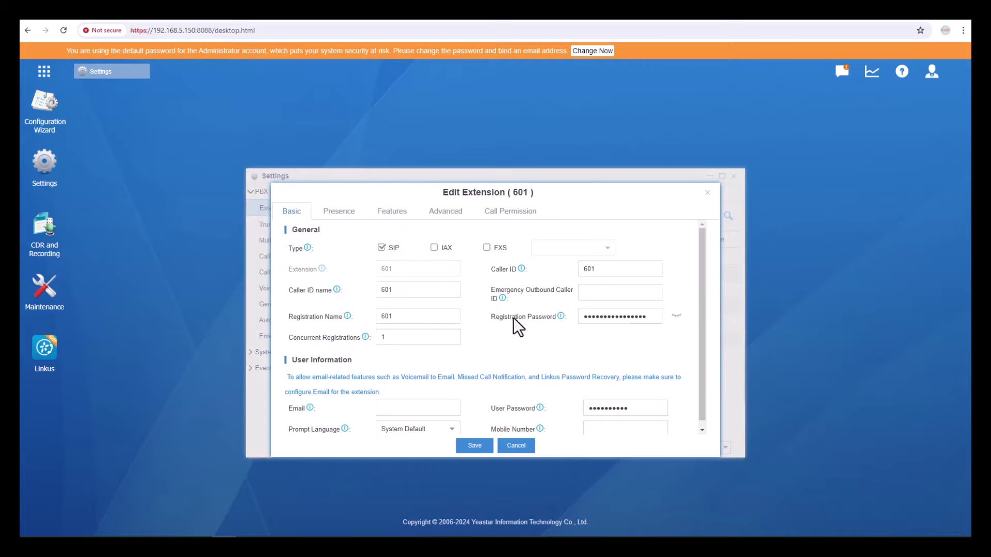
Reveal and copy extension 601's registration password, then go back to the phone's account page.
{"action": "left_click", "coordinate": [542, 319]}
{"action": "left_click", "coordinate": [676, 315]}
{"action": "triple_click", "coordinate": [603, 316]}
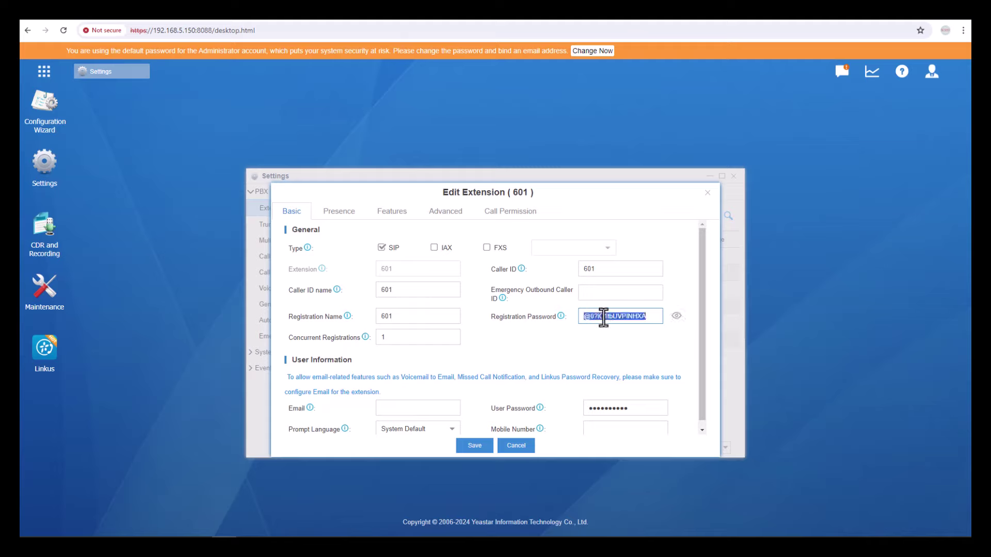
{"action": "left_click", "coordinate": [707, 194]}
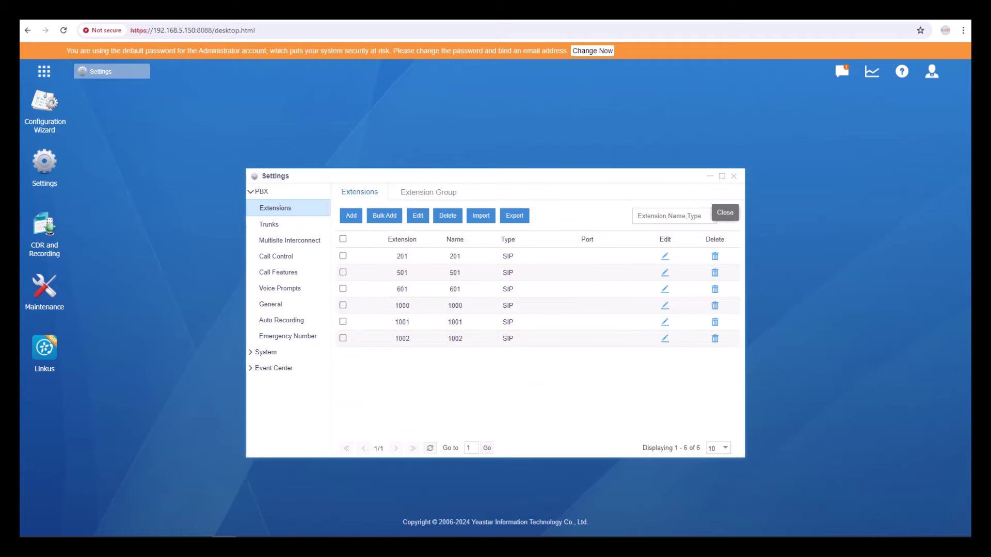
{"action": "left_click", "coordinate": [248, 21]}
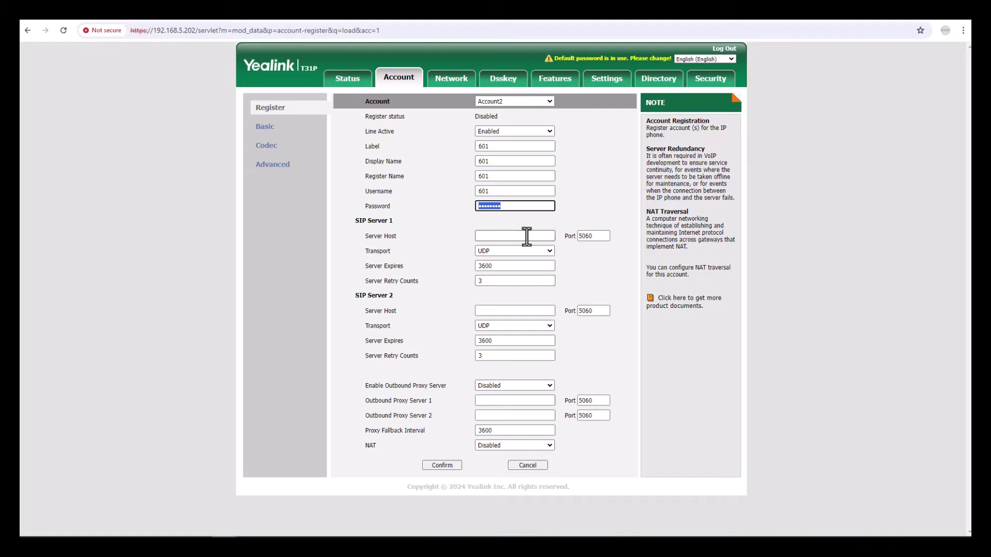
Paste the password, set SIP Server 1 host to 192.168.5.150 and confirm Account2's settings.
{"action": "key", "text": "ctrl+v"}
{"action": "left_click_drag", "start_coordinate": [369, 236], "coordinate": [396, 236]}
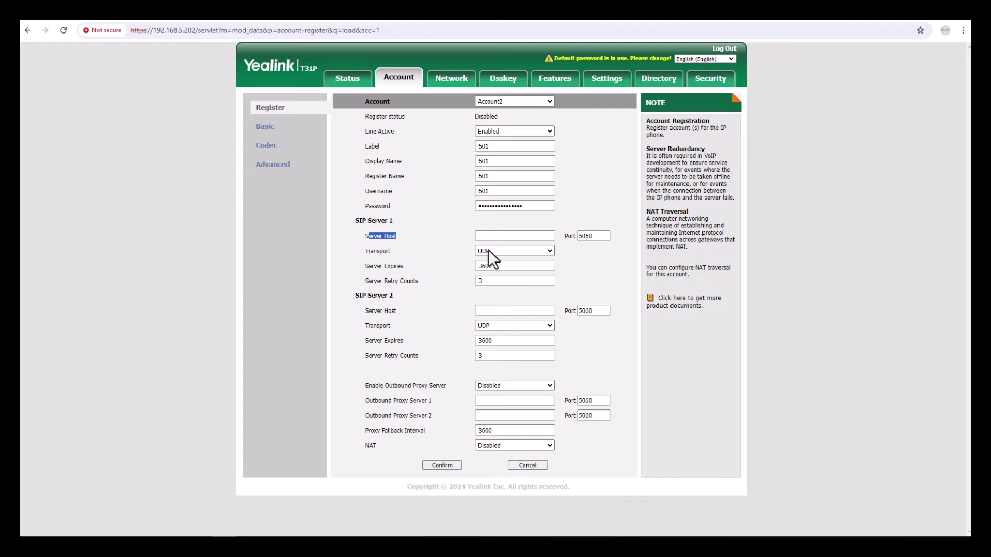
{"action": "left_click", "coordinate": [500, 236]}
{"action": "type", "text": "192.168.5.150"}
{"action": "left_click", "coordinate": [447, 466]}
{"action": "left_click_drag", "start_coordinate": [473, 119], "coordinate": [513, 118]}
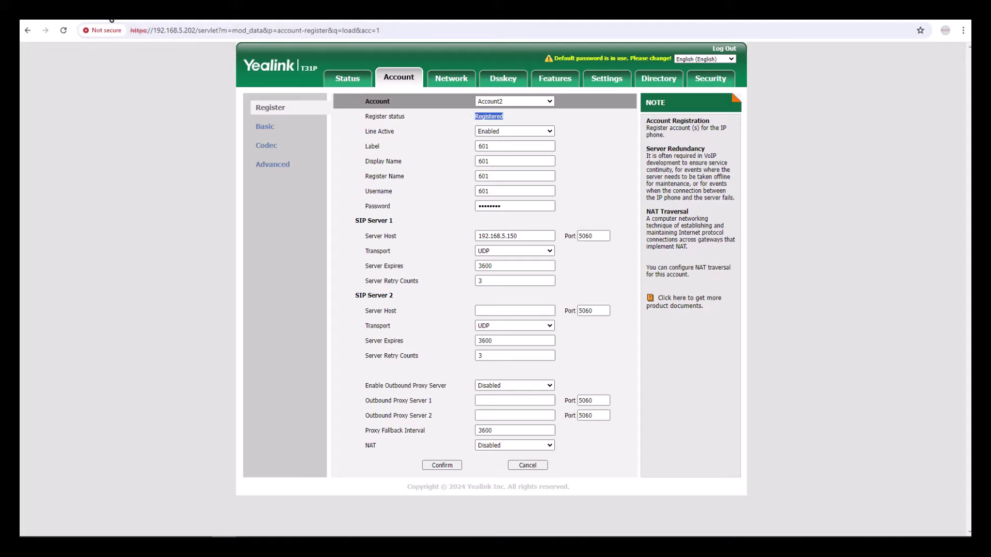
Back in the PBX, close Settings and open PBX Monitor to see extension 601 online from 192.168.5.202.
{"action": "left_click", "coordinate": [110, 19]}
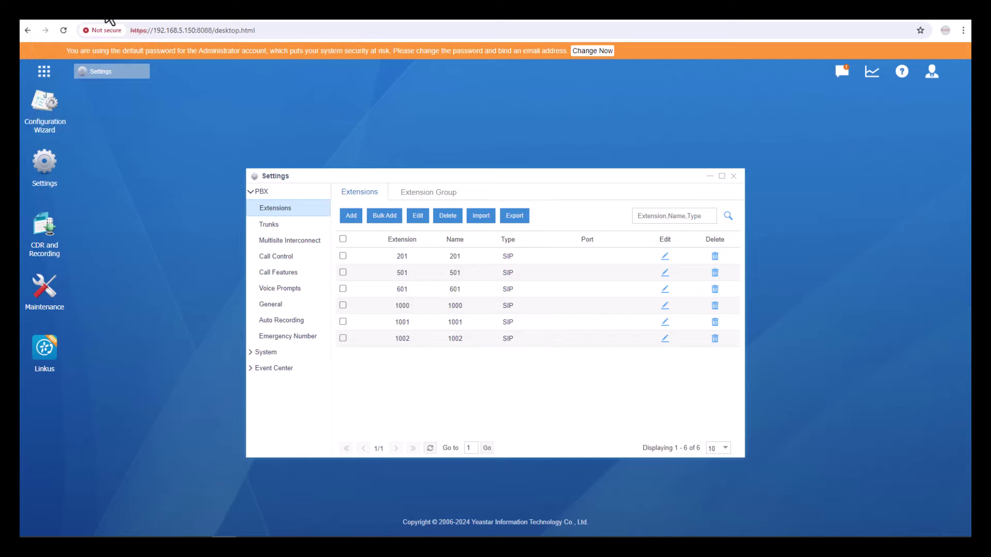
{"action": "left_click", "coordinate": [734, 177]}
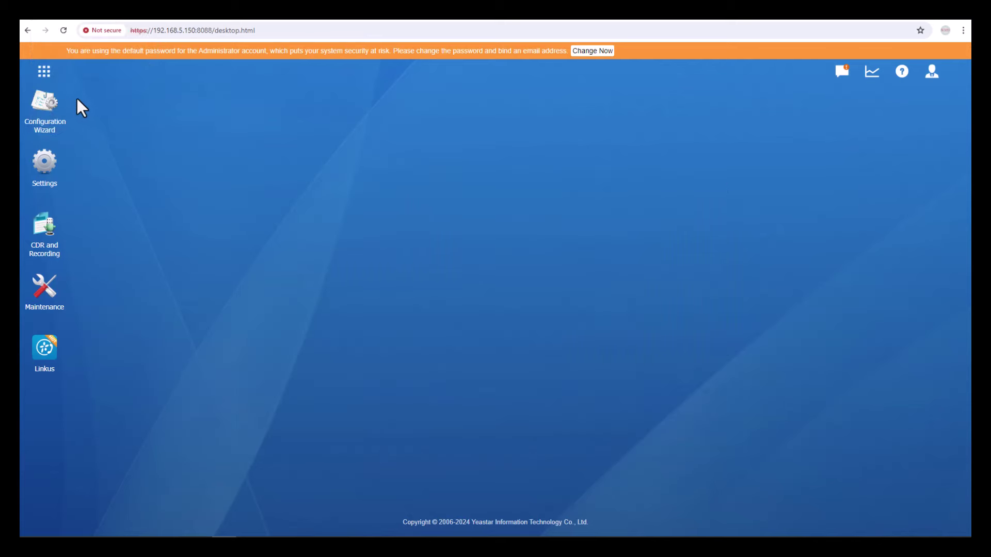
{"action": "left_click", "coordinate": [44, 72]}
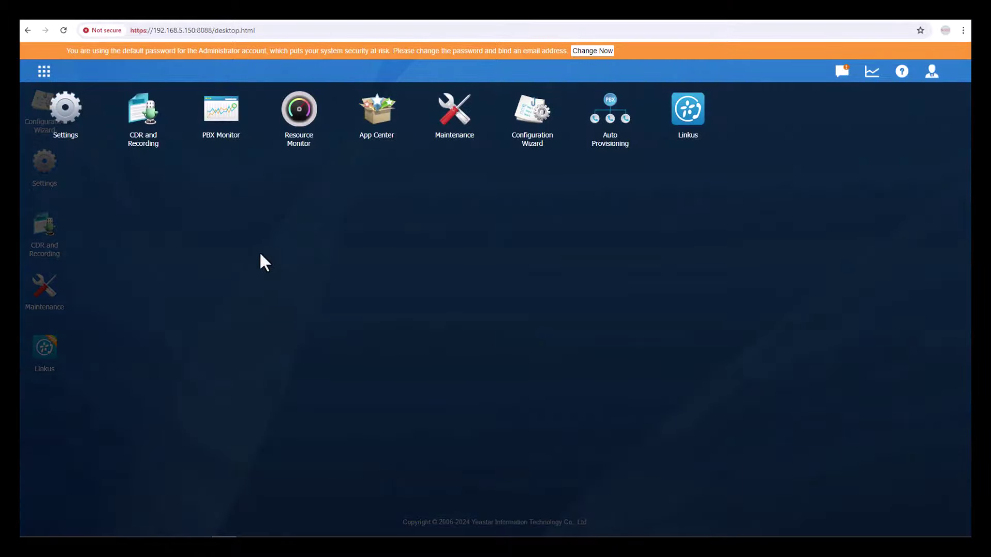
{"action": "key", "text": "Return"}
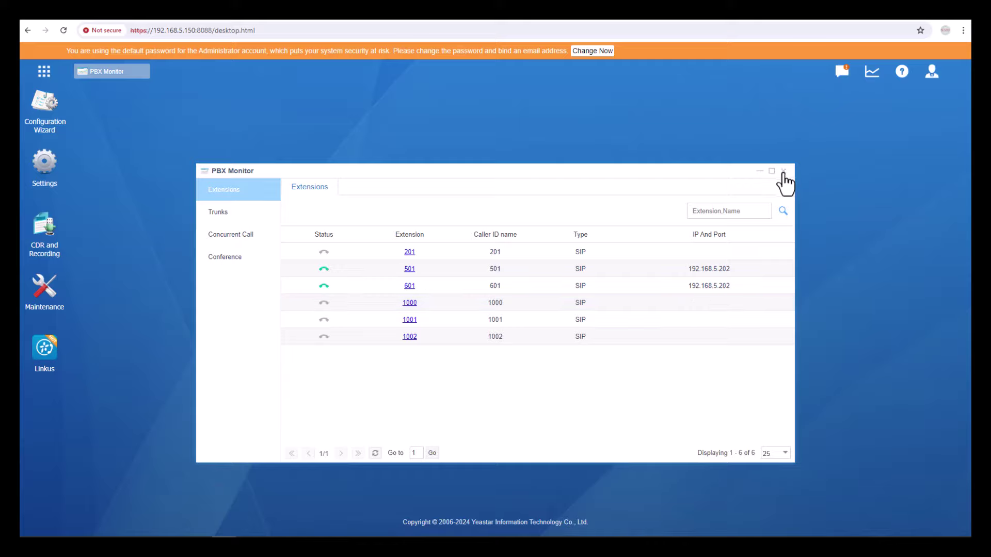
Close PBX Monitor and choose Logout from the admin account menu.
{"action": "left_click", "coordinate": [783, 171]}
{"action": "left_click", "coordinate": [931, 73]}
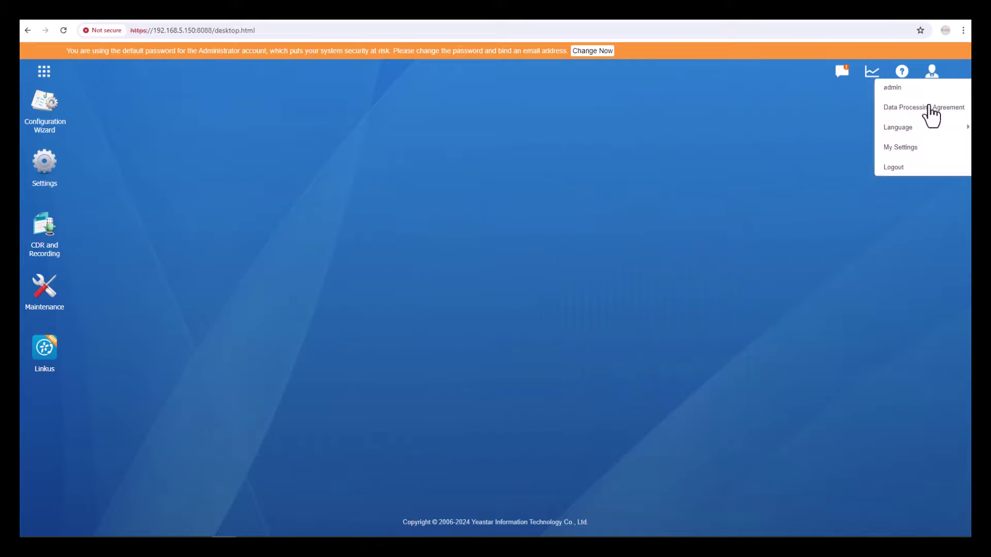
{"action": "left_click", "coordinate": [898, 168]}
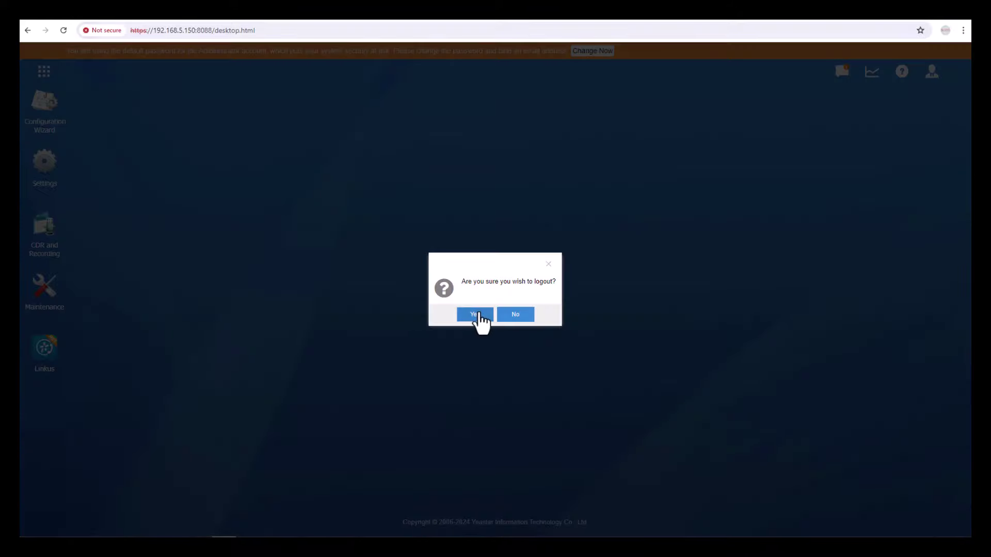
Confirm the PBX logout and show the closing Thank You slide 3 in PowerPoint.
{"action": "left_click", "coordinate": [475, 315]}
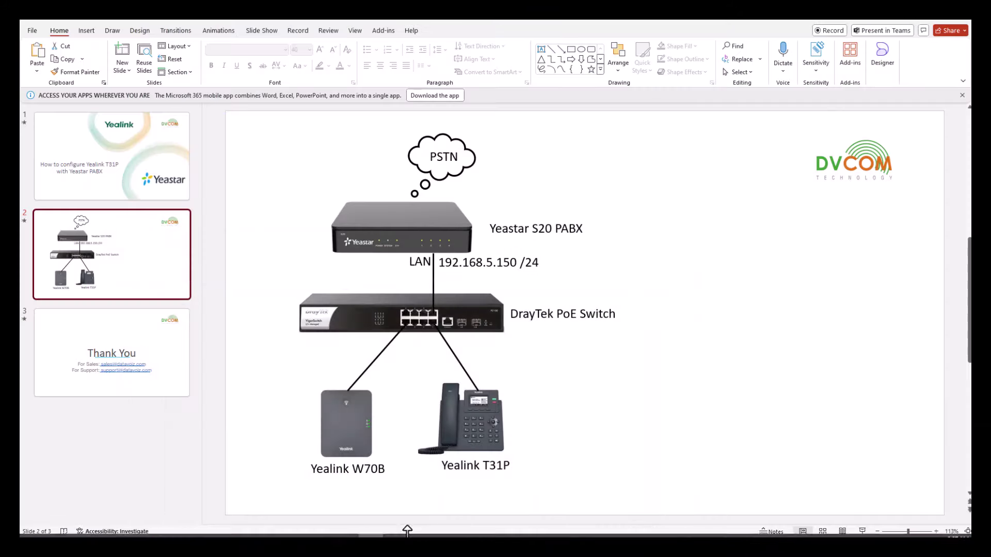
{"action": "left_click", "coordinate": [164, 370]}
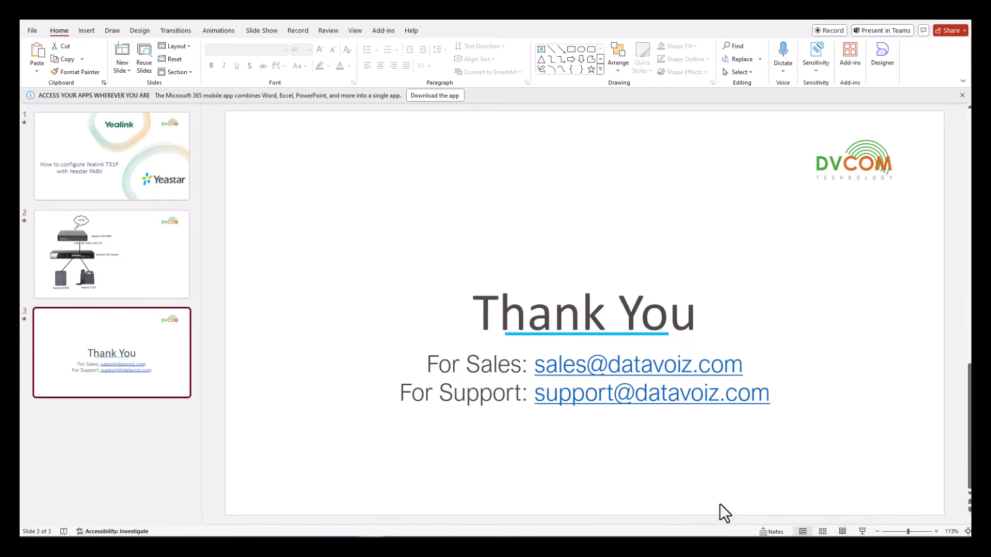